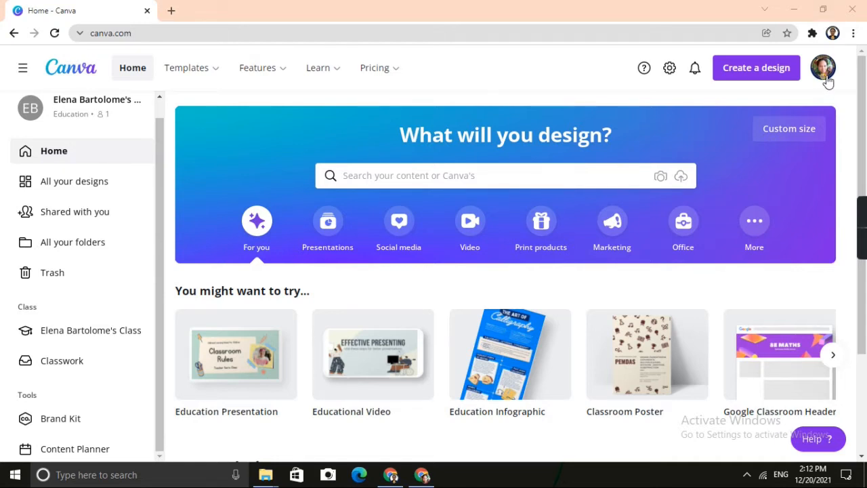
Search the templates for "christmas card".
click(390, 180)
text(ch)
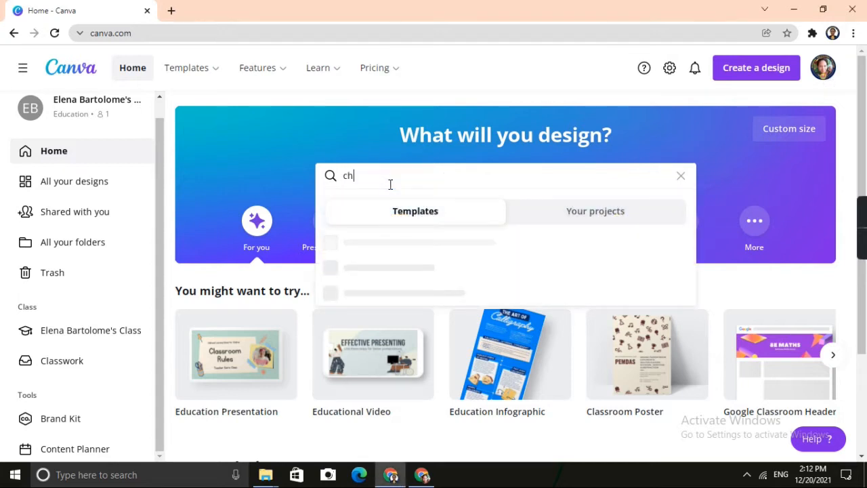
text(rist)
key(BackSpace)
text(stmas car)
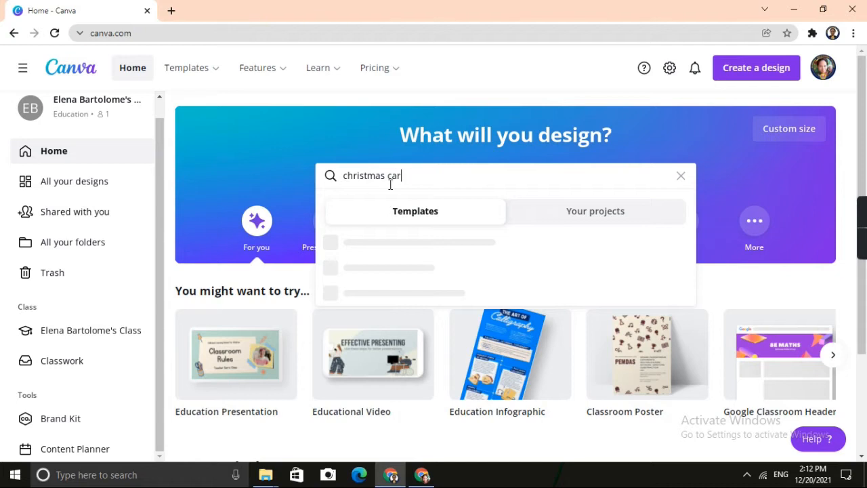
text(d)
key(Return)
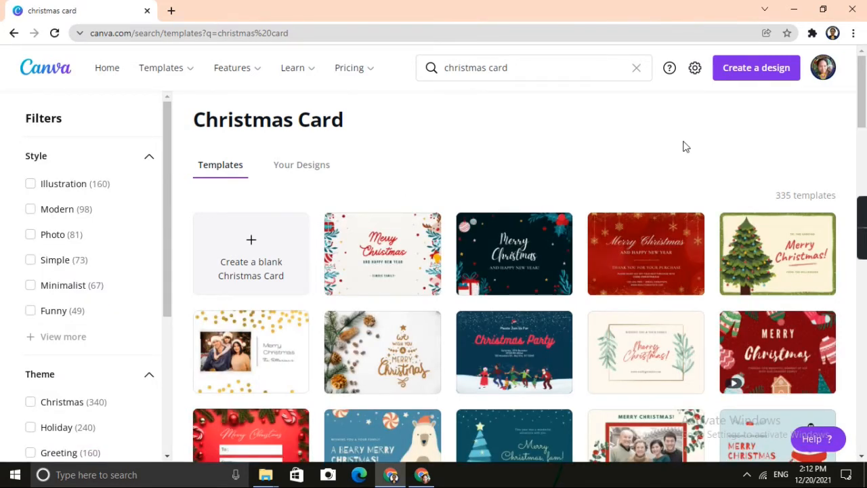
Browse the Christmas card templates and open the ivory floral card with a wreath-framed circular family photo.
scroll(684, 146, down, 3)
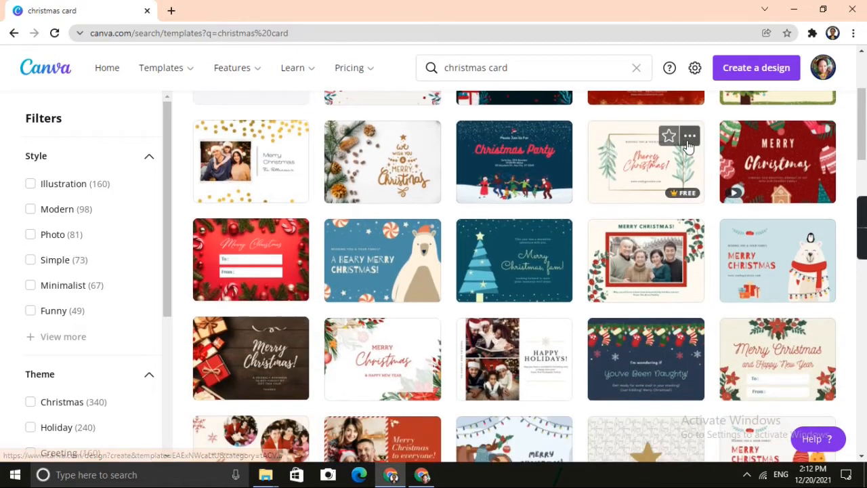
scroll(688, 147, down, 3)
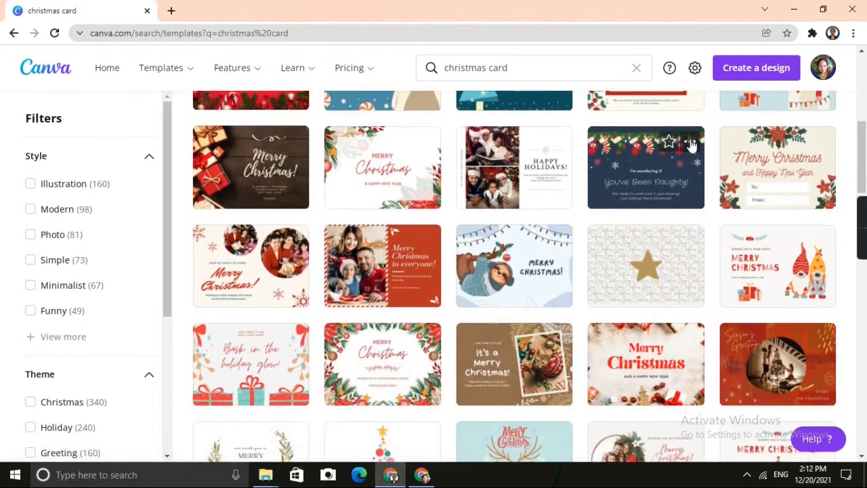
scroll(690, 147, down, 4)
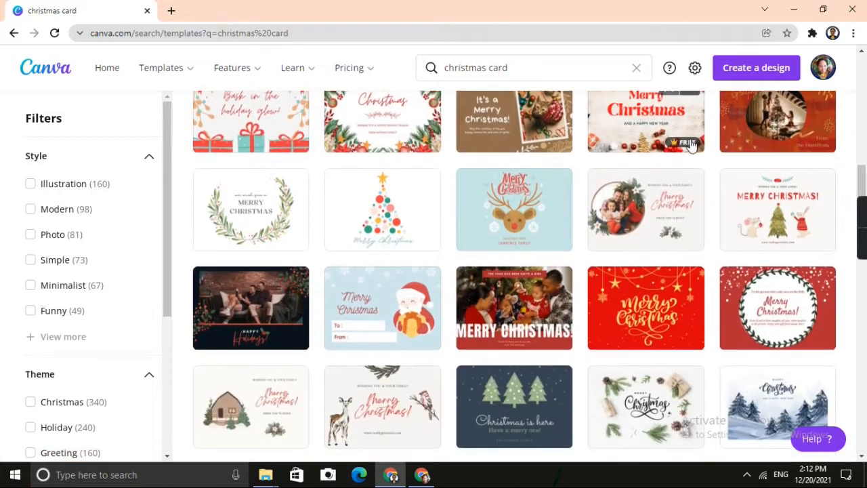
scroll(691, 146, down, 1)
scroll(698, 144, down, 1)
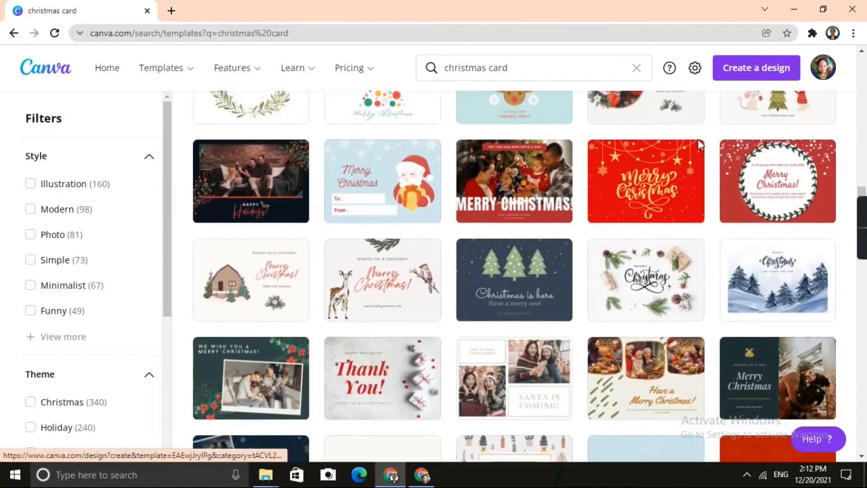
scroll(698, 144, down, 2)
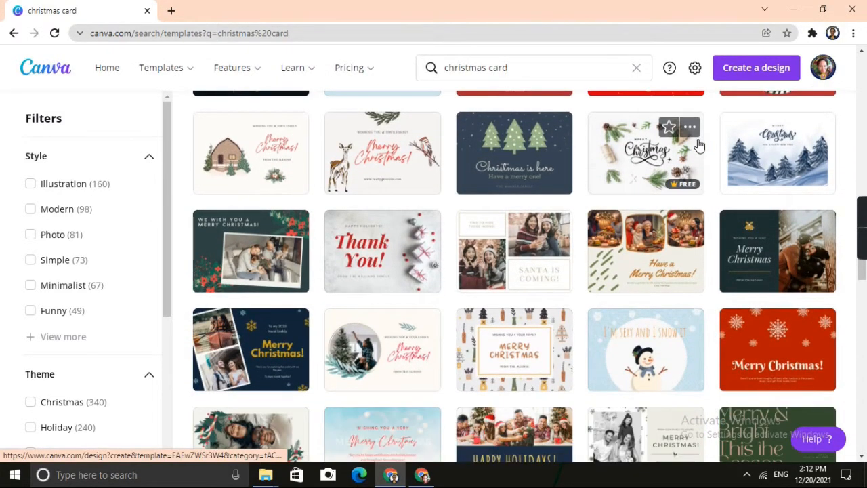
scroll(697, 144, down, 2)
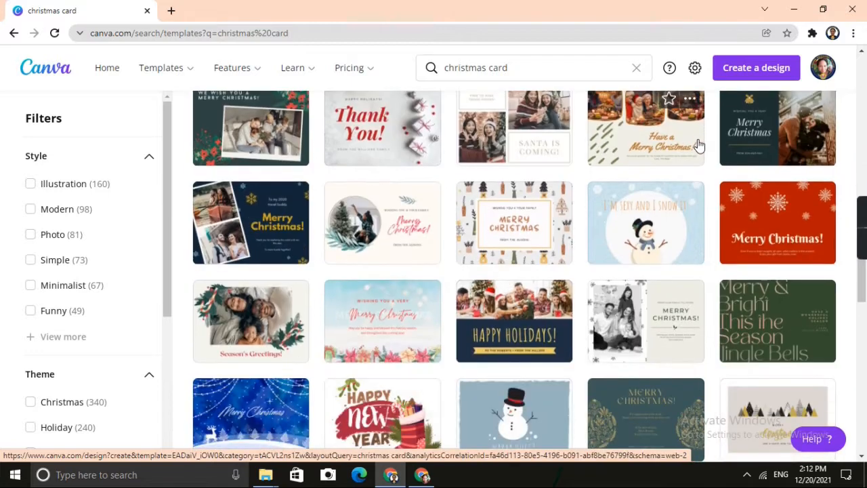
scroll(699, 144, up, 1)
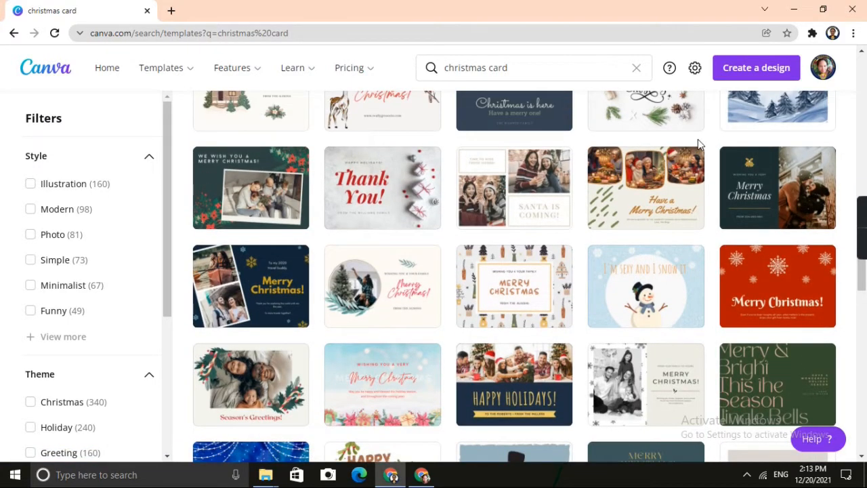
scroll(698, 143, down, 1)
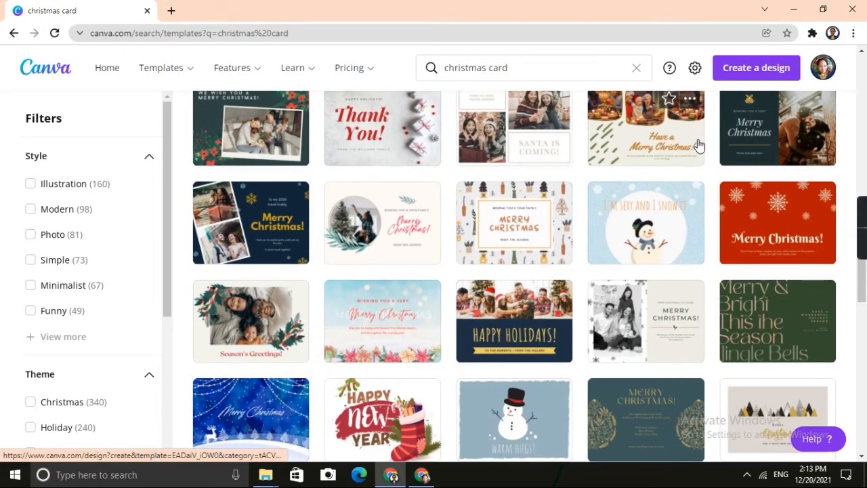
scroll(698, 144, down, 1)
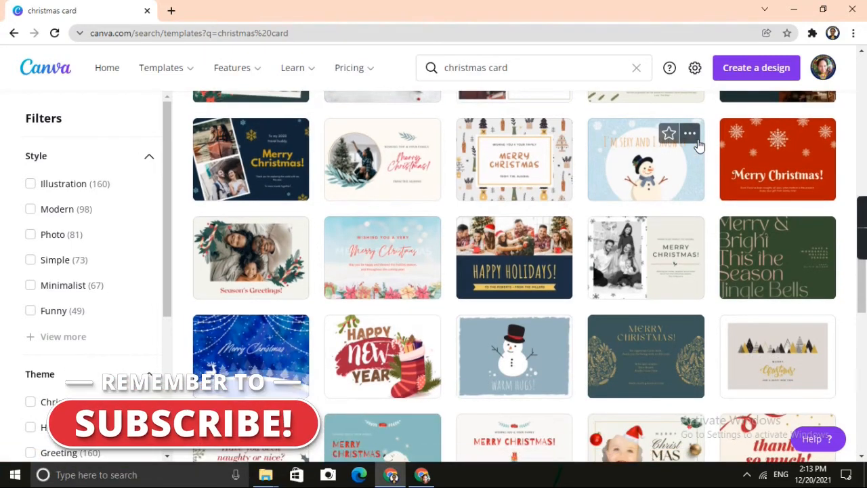
scroll(697, 142, down, 3)
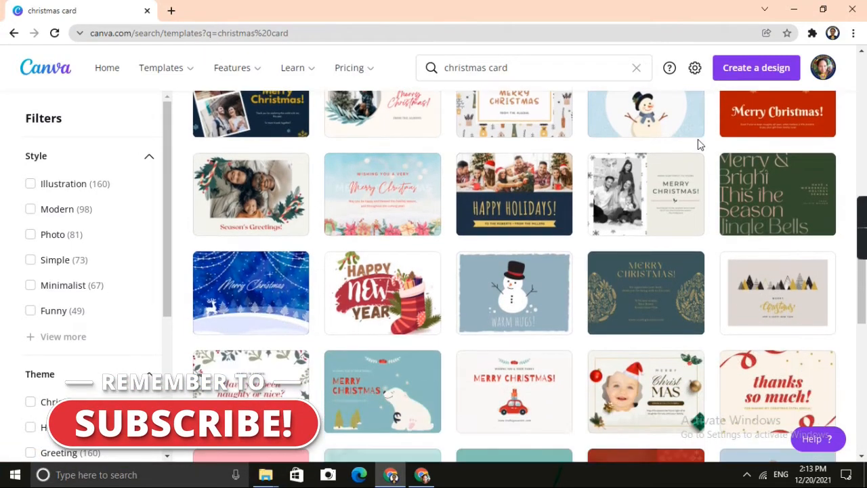
scroll(703, 144, down, 4)
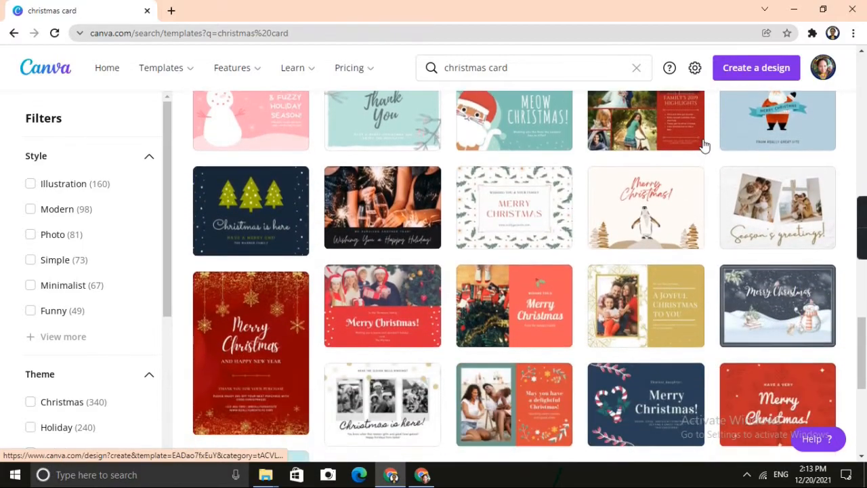
scroll(704, 146, up, 7)
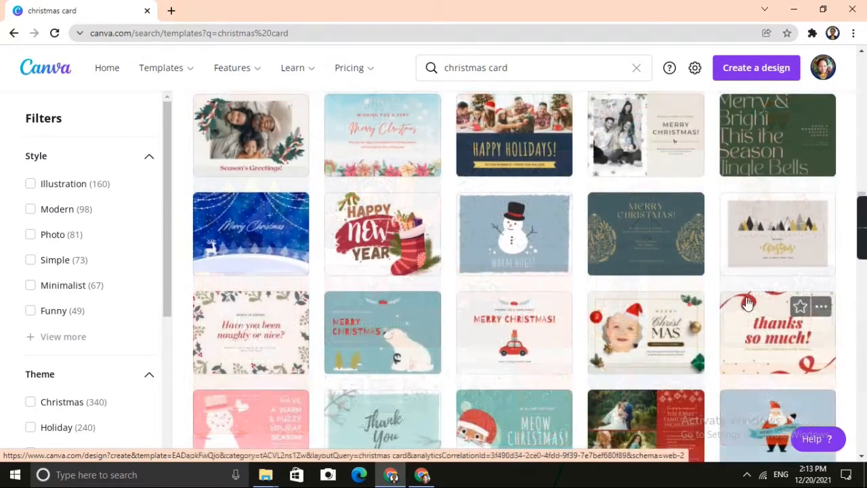
scroll(747, 305, up, 4)
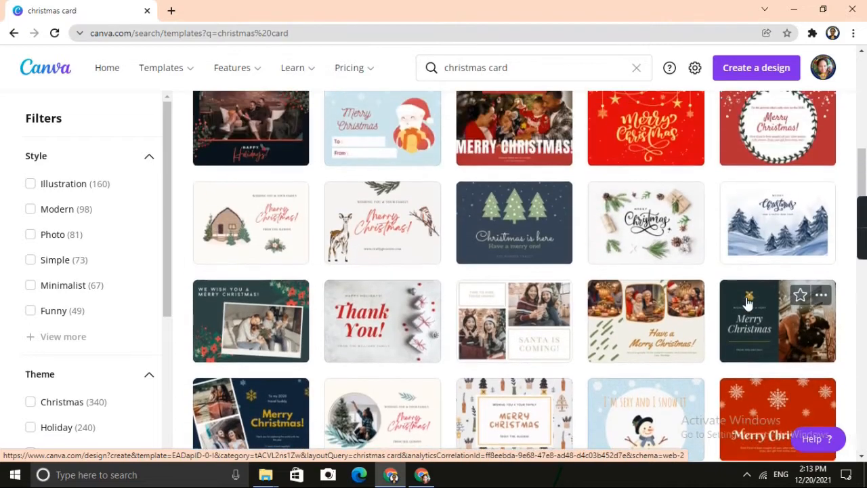
scroll(747, 305, up, 3)
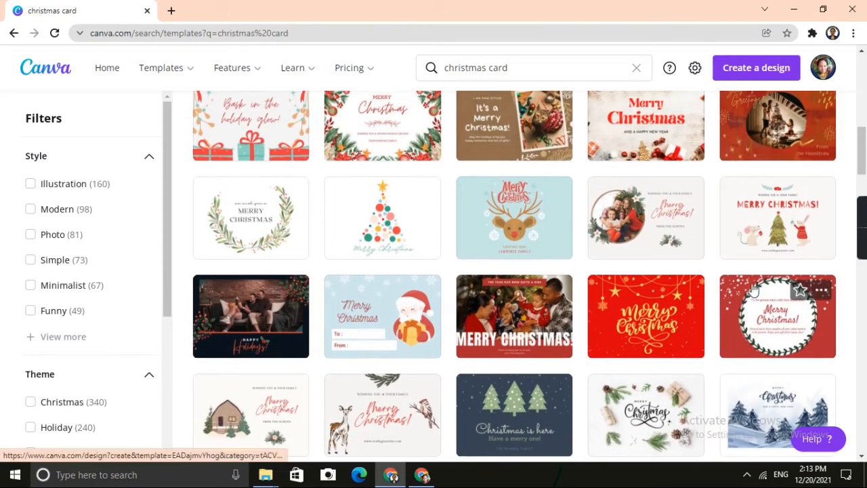
click(609, 230)
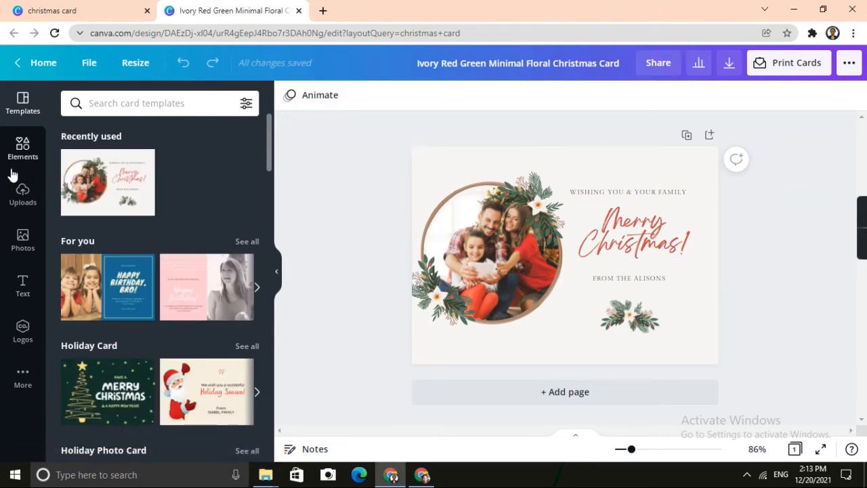
Show the uploaded images, move the floral wreath off the circular photo, and delete the sample family photo from its frame.
click(20, 213)
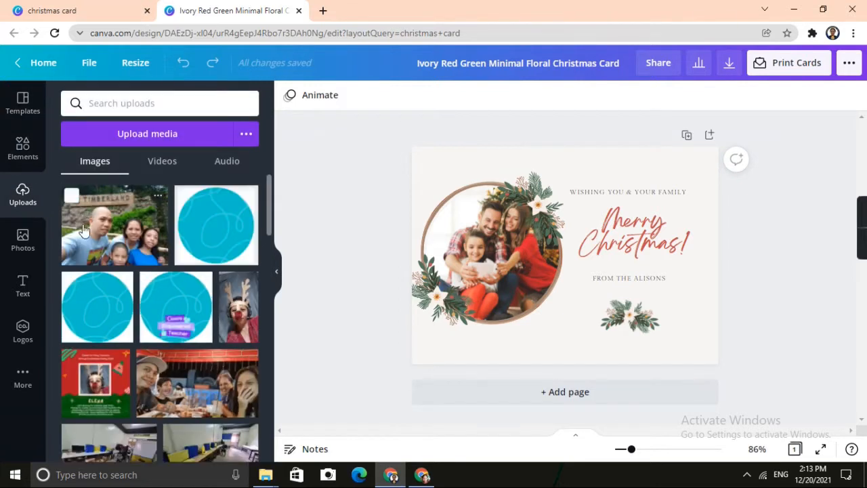
click(501, 267)
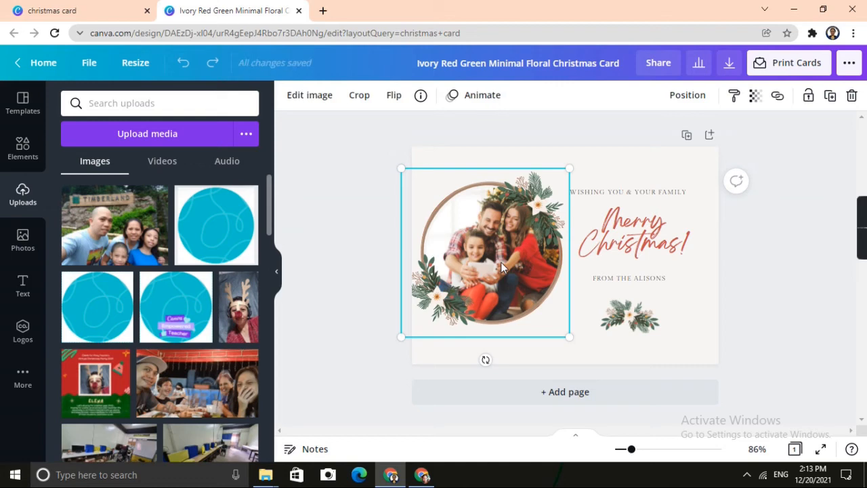
drag(501, 267, 654, 287)
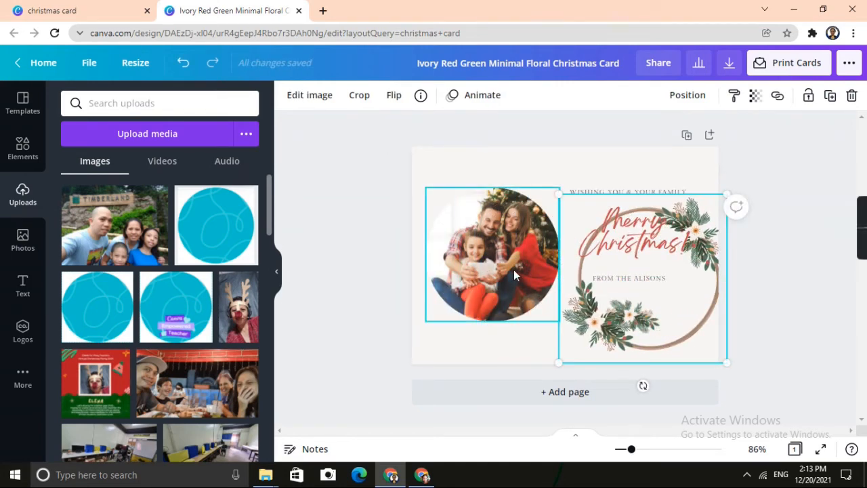
click(513, 273)
key(Delete)
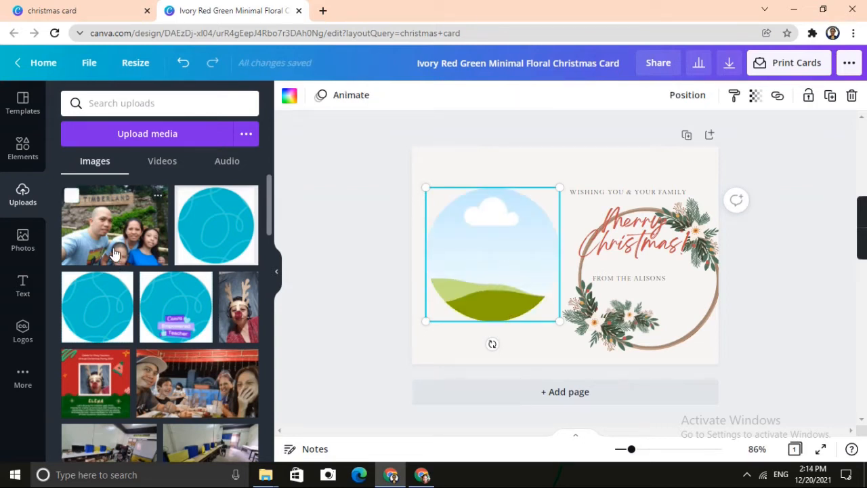
Place the uploaded Timberland family photo in the circular frame and shift its crop so all four faces fit inside.
drag(116, 250, 464, 255)
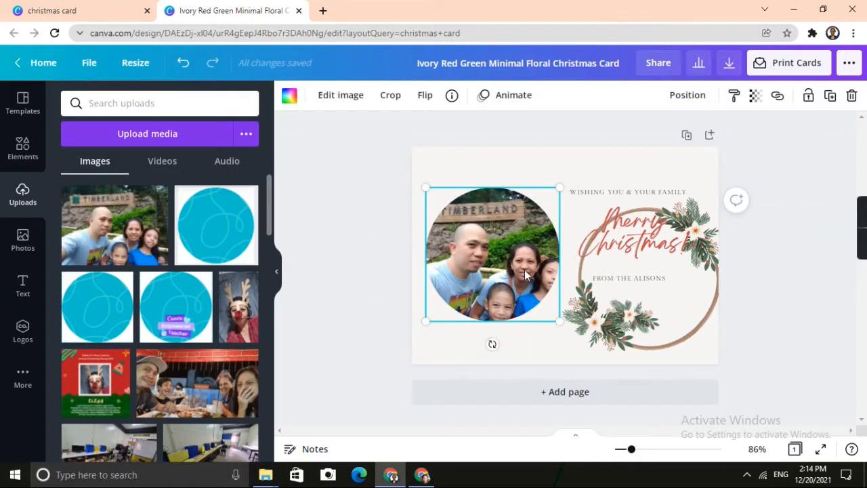
double_click(525, 270)
drag(524, 269, 500, 266)
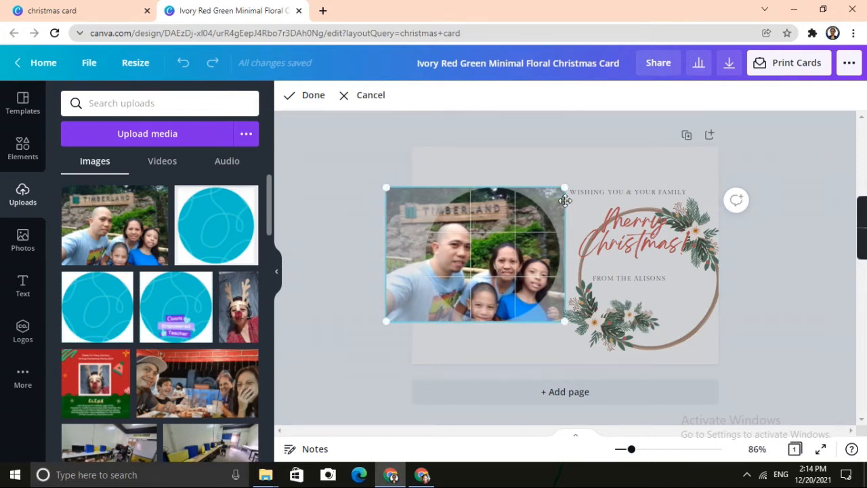
click(747, 152)
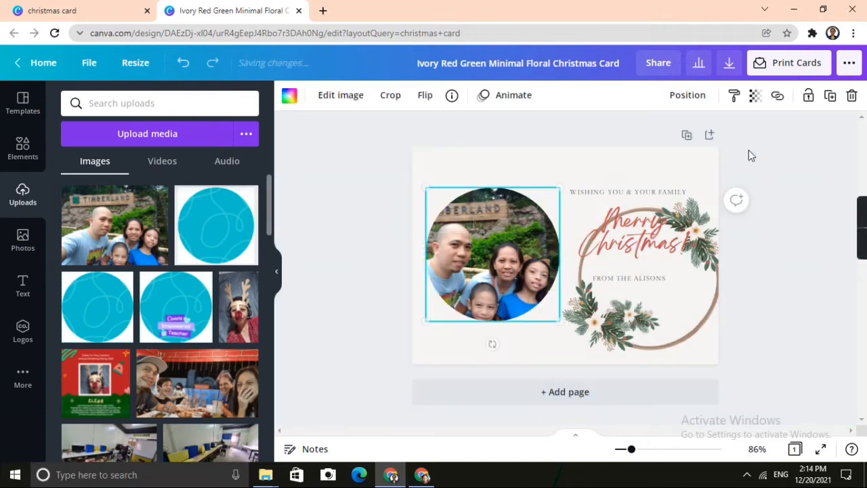
Move the floral wreath back around the circular family photo and slightly reduce its size to fit.
click(656, 291)
drag(667, 304, 517, 280)
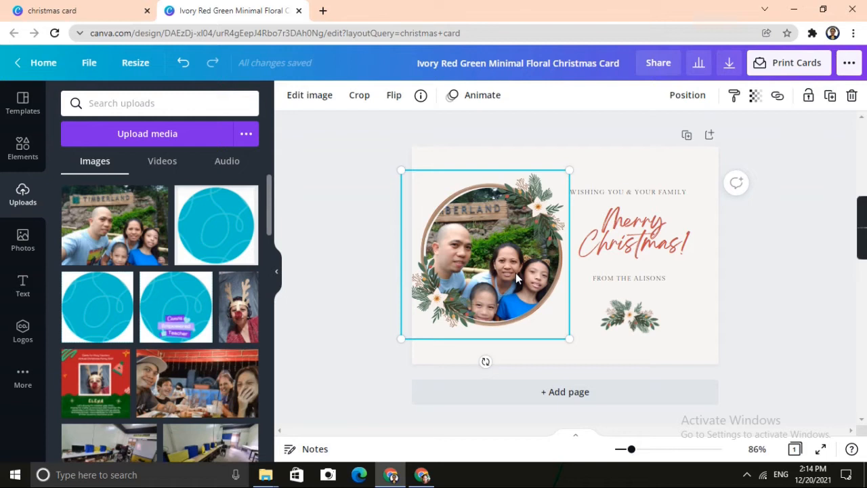
drag(568, 338, 570, 343)
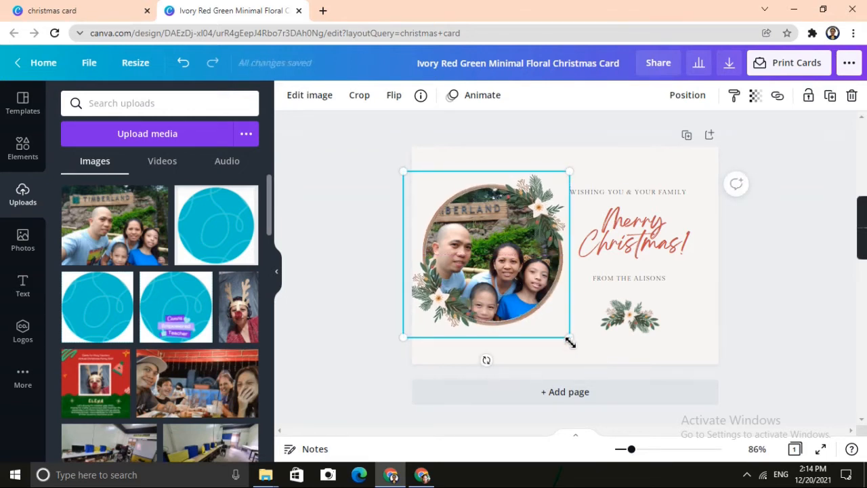
click(788, 313)
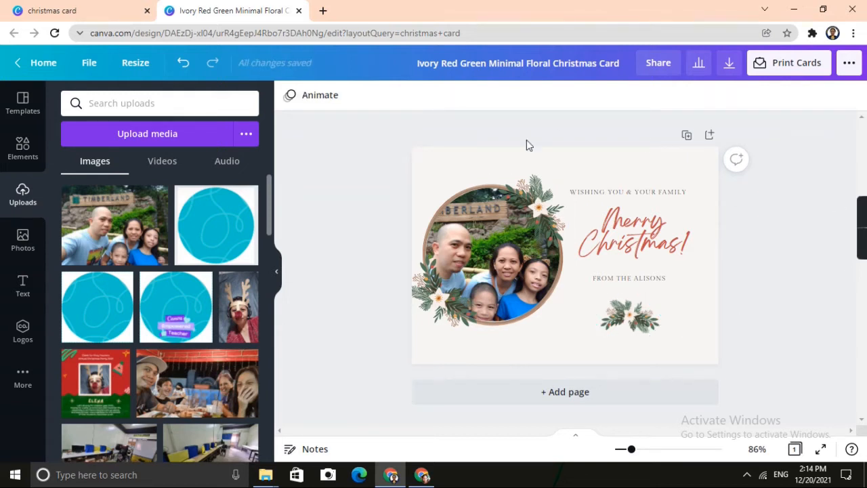
Set the "Wishing you & your family" text to the Bryndan Write font at size 10.
click(647, 192)
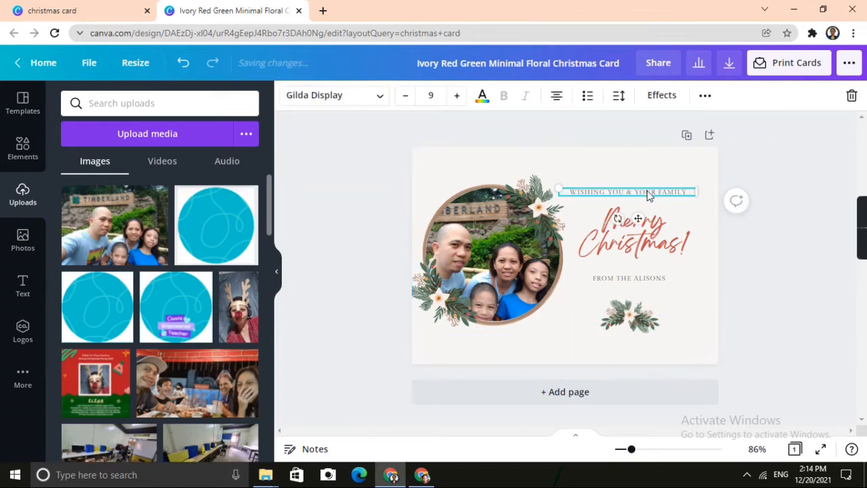
click(379, 100)
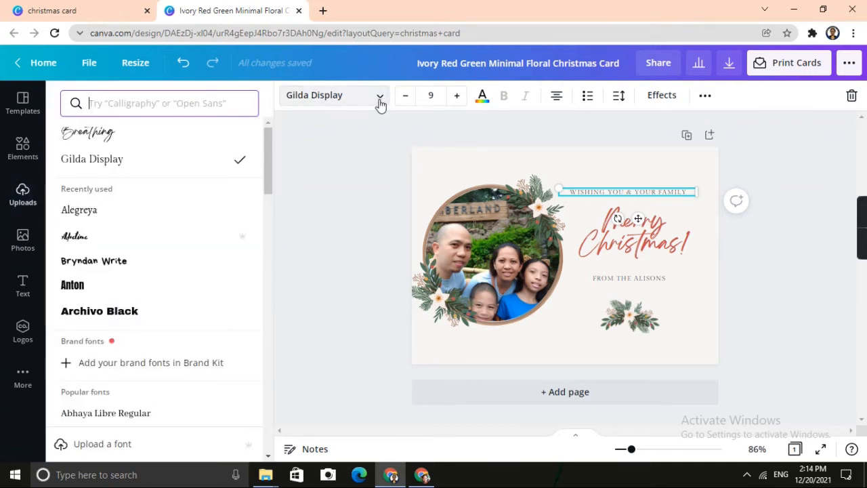
click(142, 264)
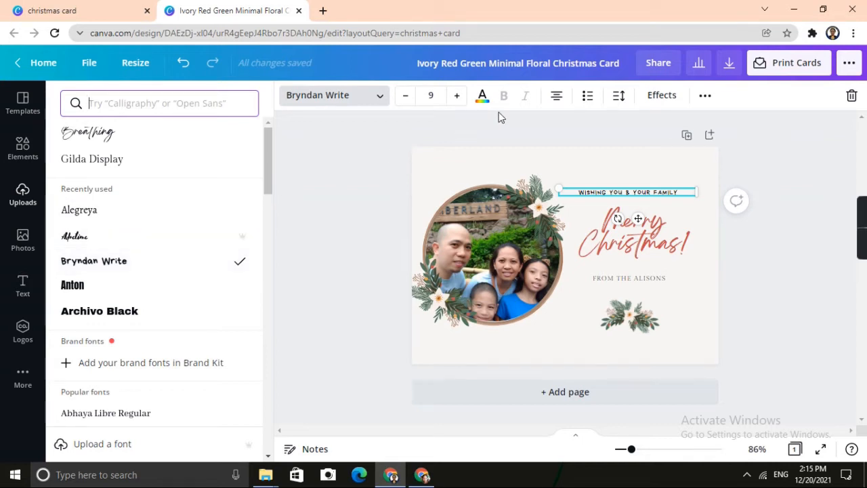
click(457, 95)
click(457, 96)
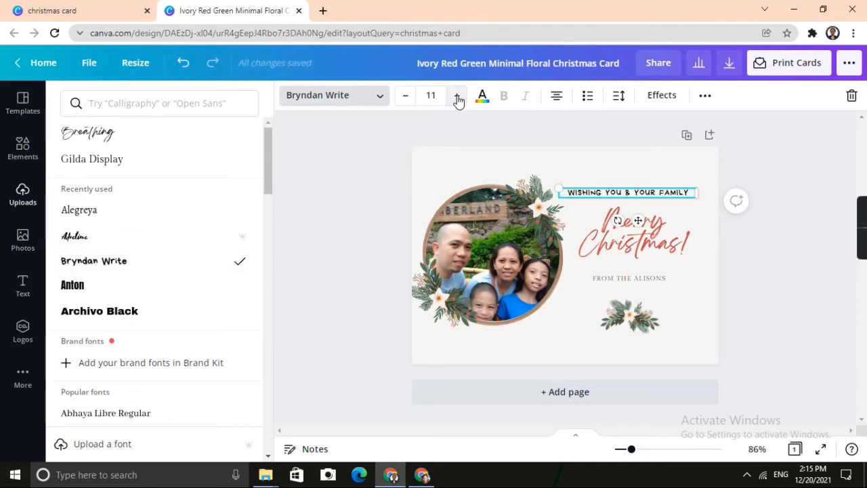
click(404, 98)
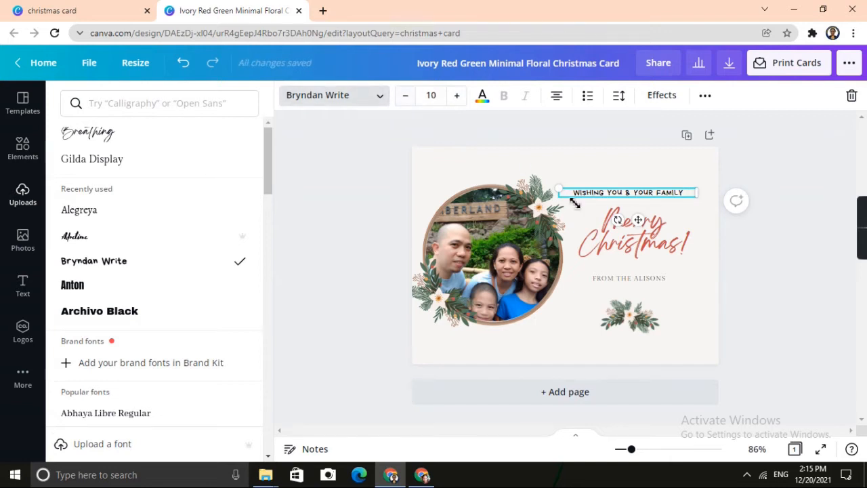
Set the sender line below the Merry Christmas heading to the Bryndan Write font at size 10.
click(628, 277)
click(173, 267)
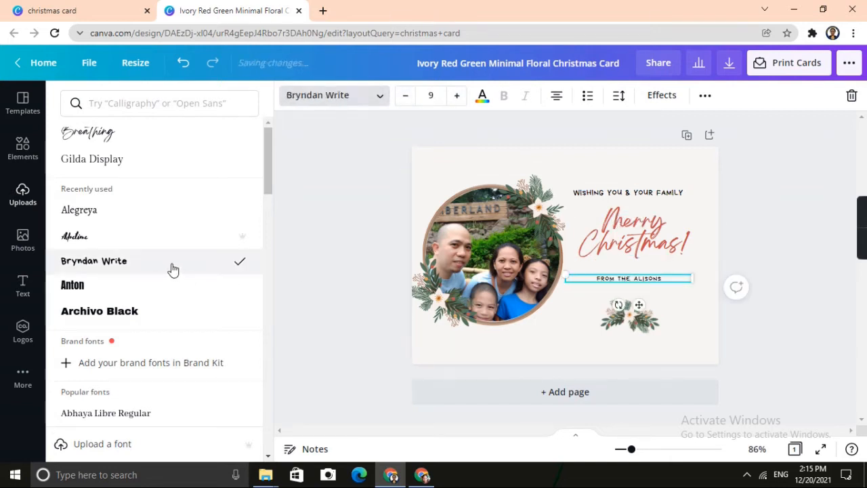
click(458, 98)
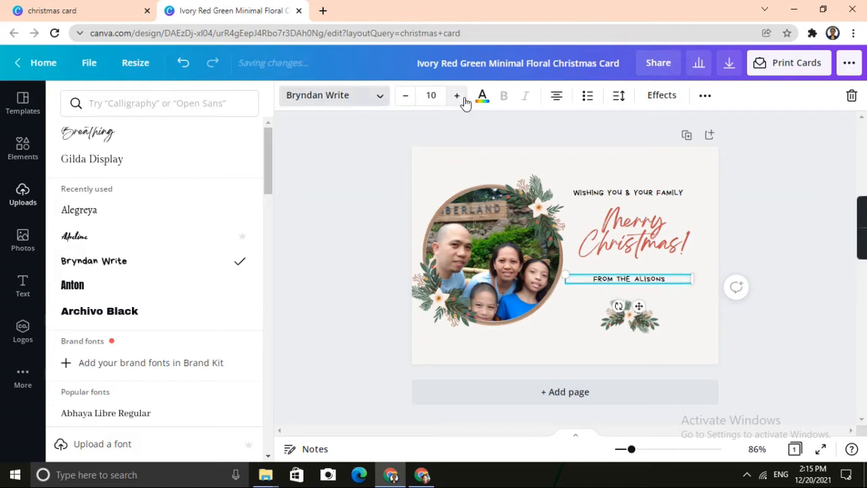
Reword the sender line to "FROM" with the sender's surname and "FAMILY" on a second line below it.
double_click(673, 278)
click(674, 276)
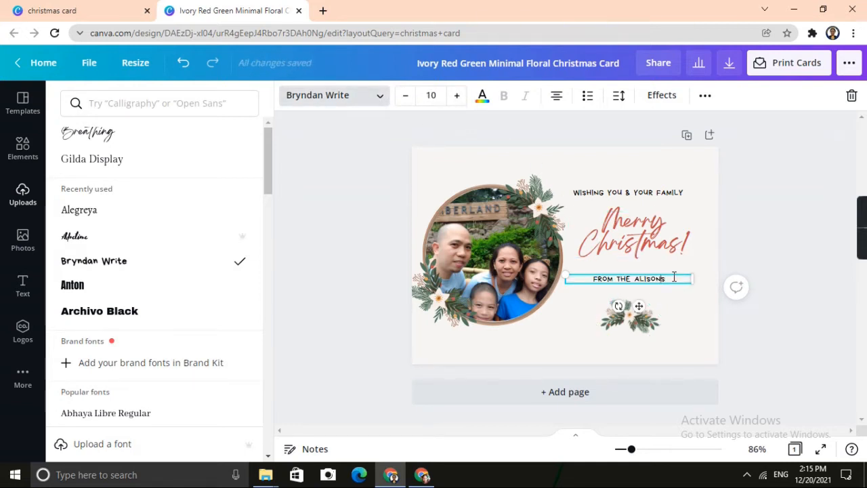
key(shift+Left)
key(shift+Left)
key(shift+Left)
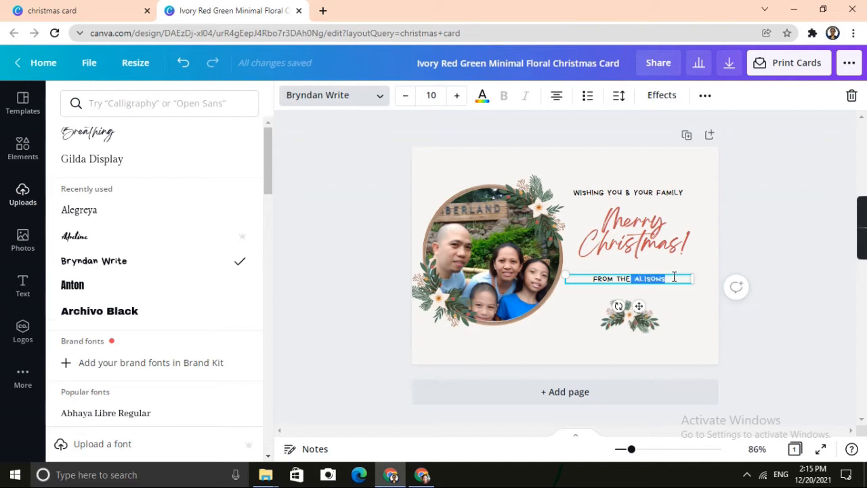
text(BAR)
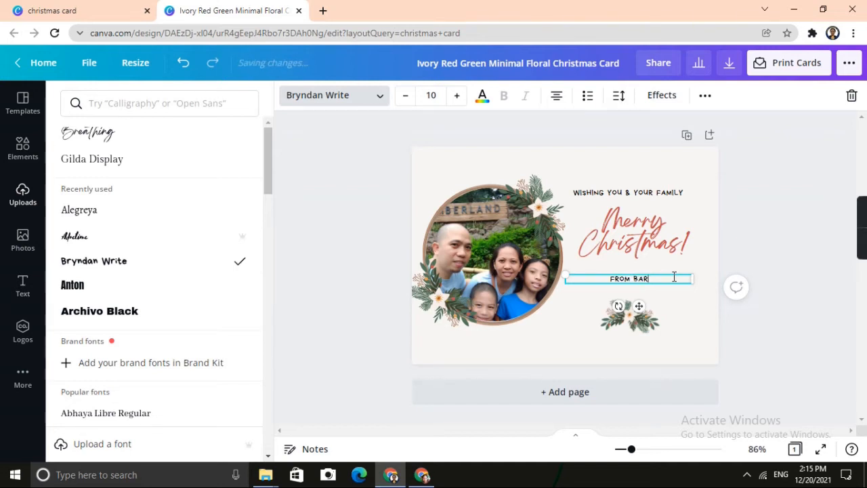
text(TOLOM)
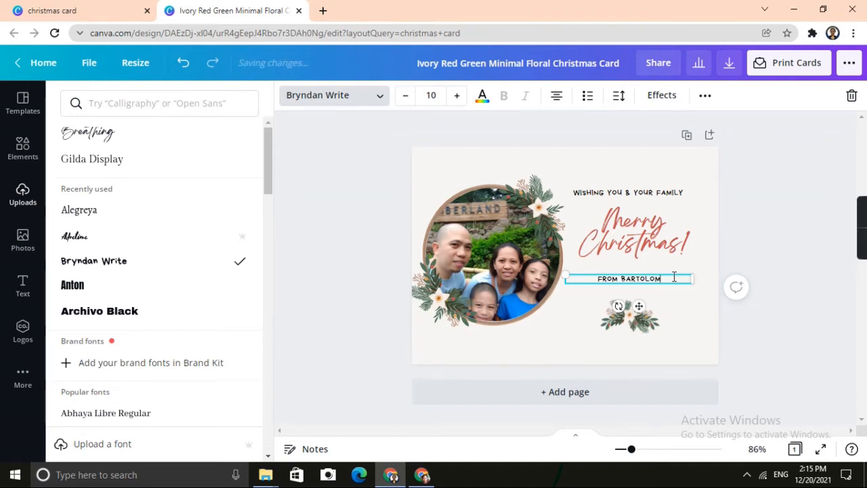
text(E FAMILY)
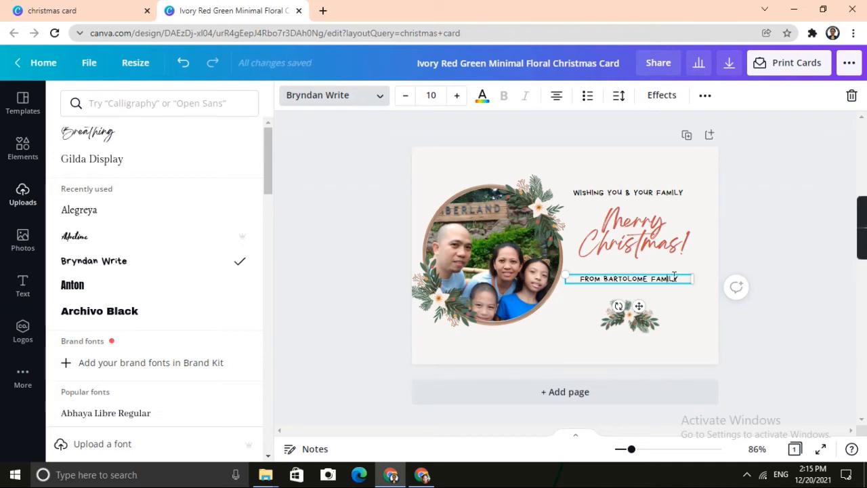
key(Return)
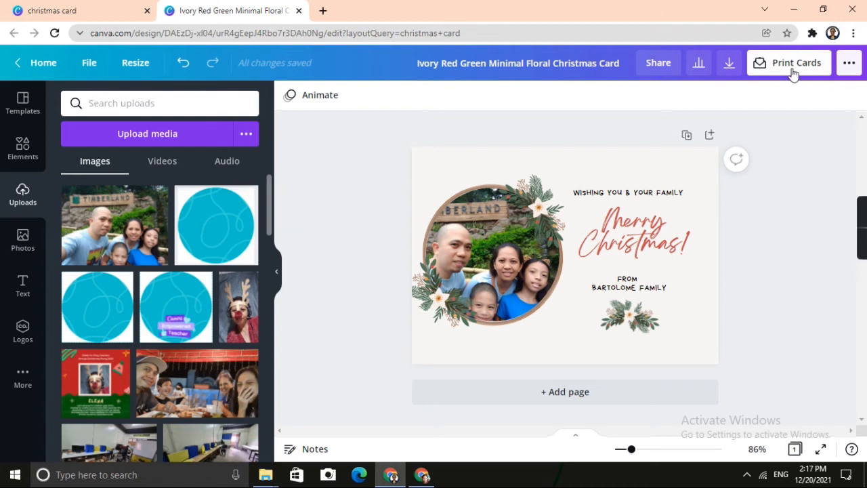
click(729, 68)
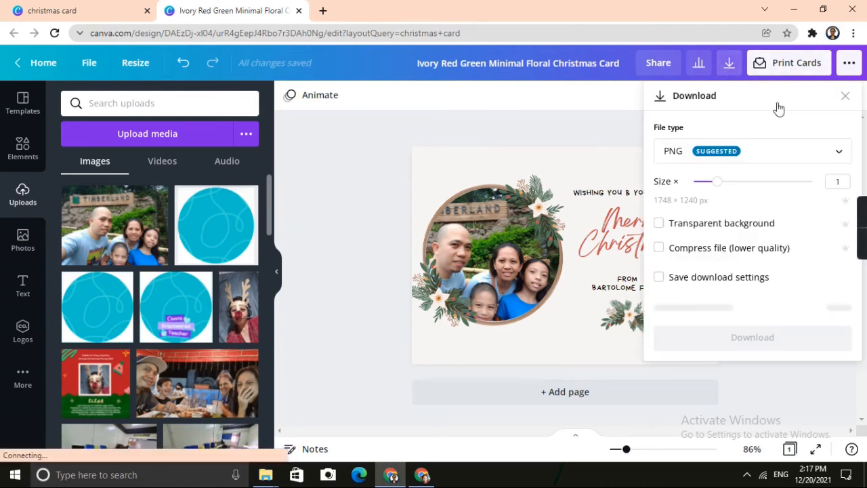
click(839, 152)
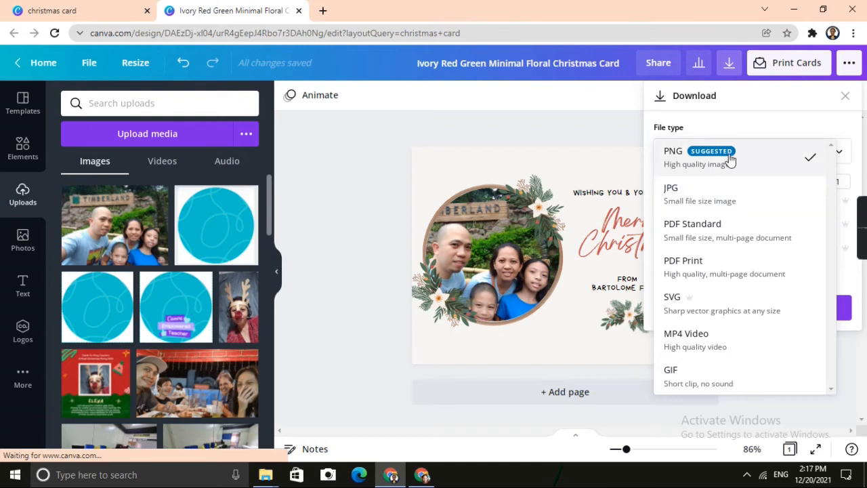
click(561, 126)
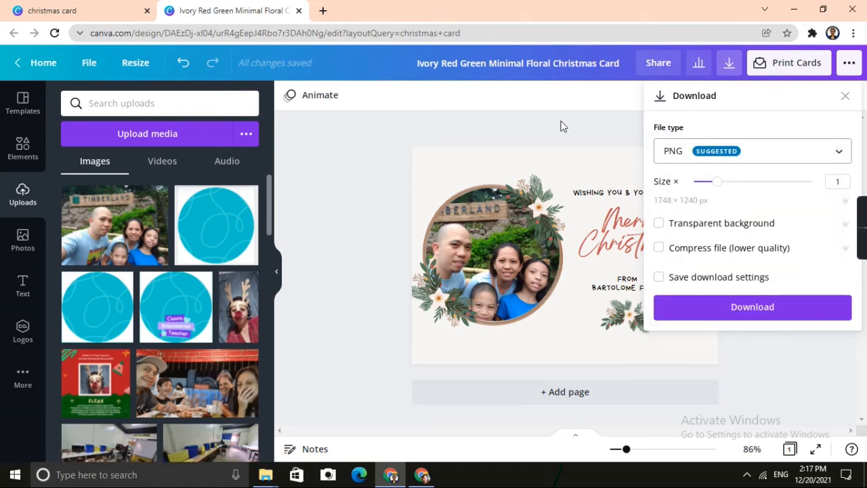
click(565, 122)
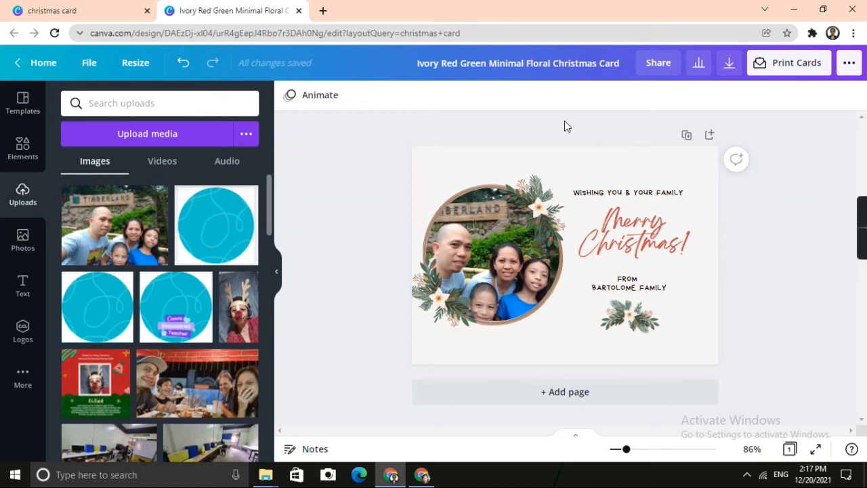
Download the finished Christmas card as a JPG and dismiss the sharing pop-up.
click(729, 64)
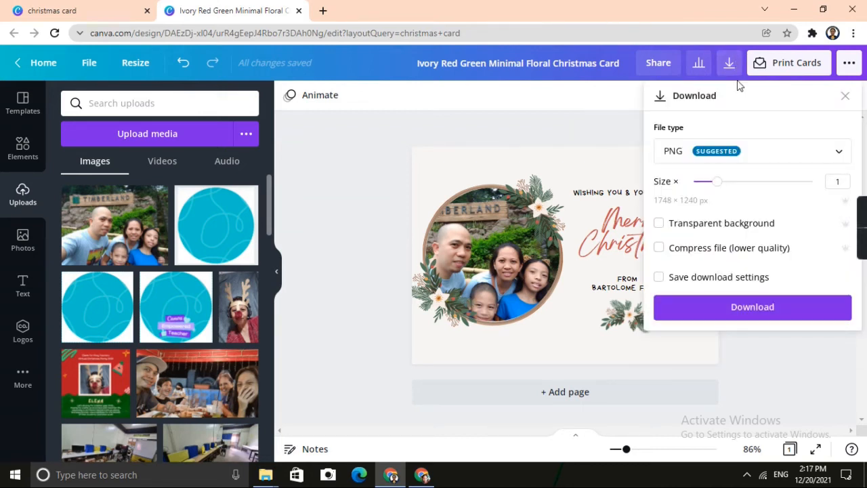
click(840, 153)
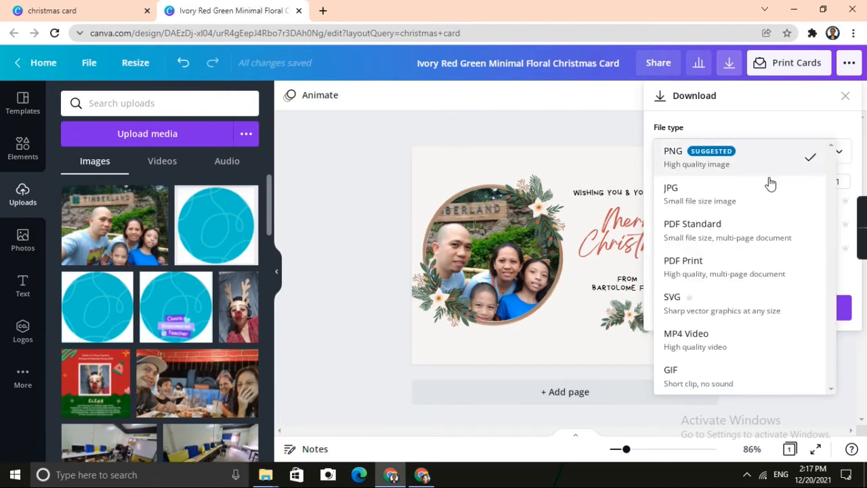
click(751, 194)
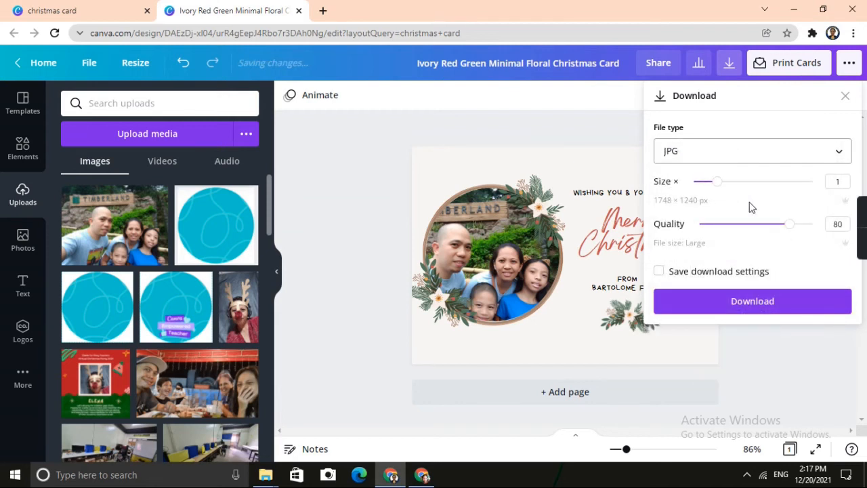
click(752, 301)
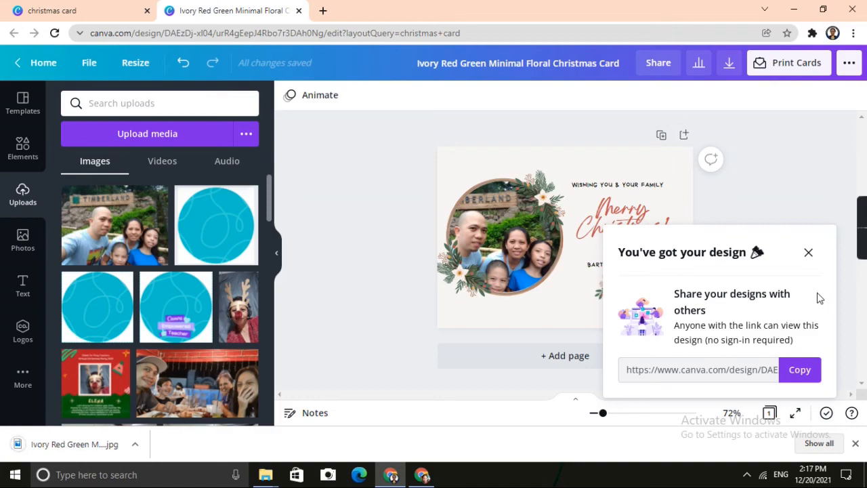
click(807, 253)
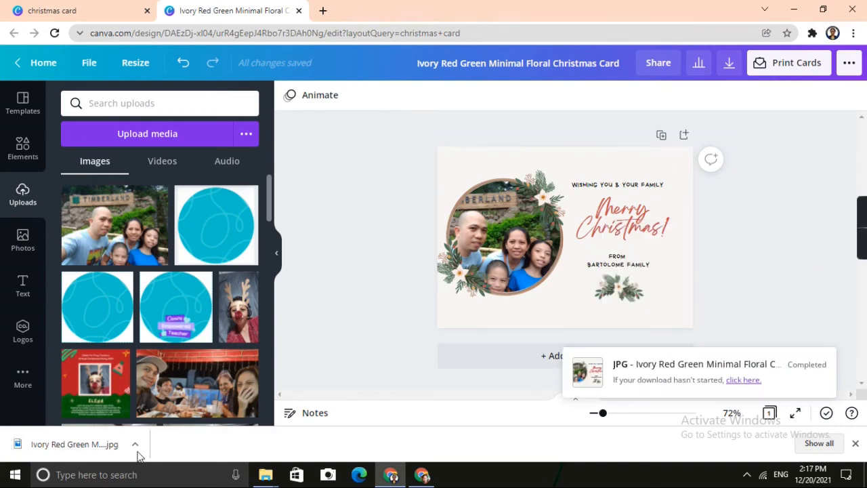